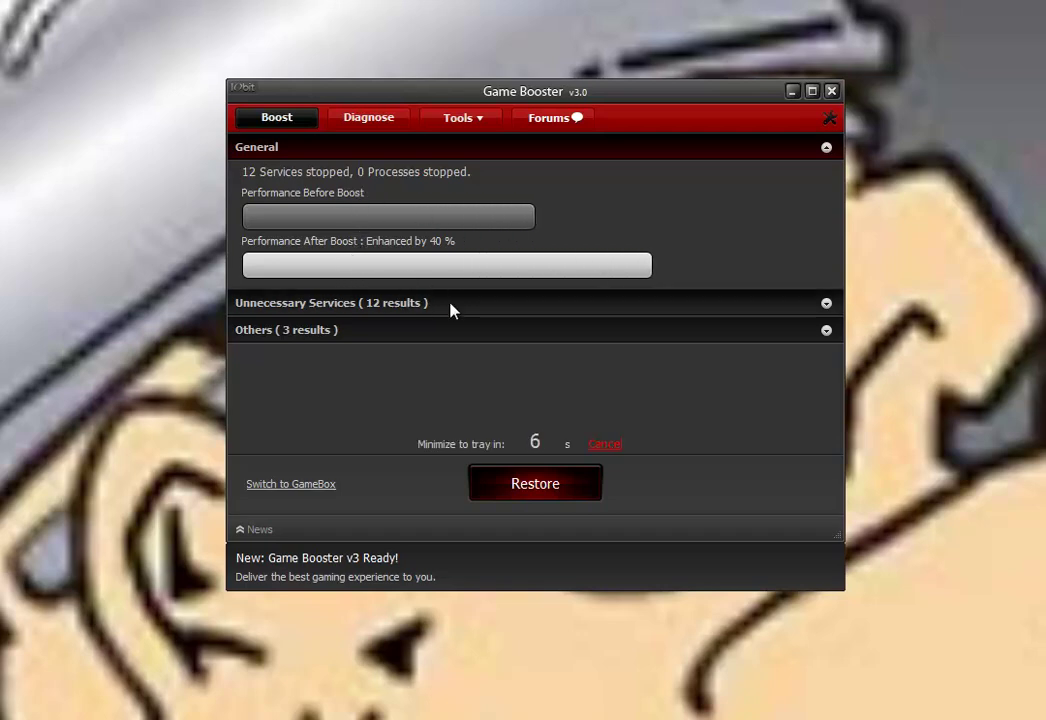
Cancel the minimize-to-tray countdown and restore the system to its state before the boost
click(596, 452)
click(558, 485)
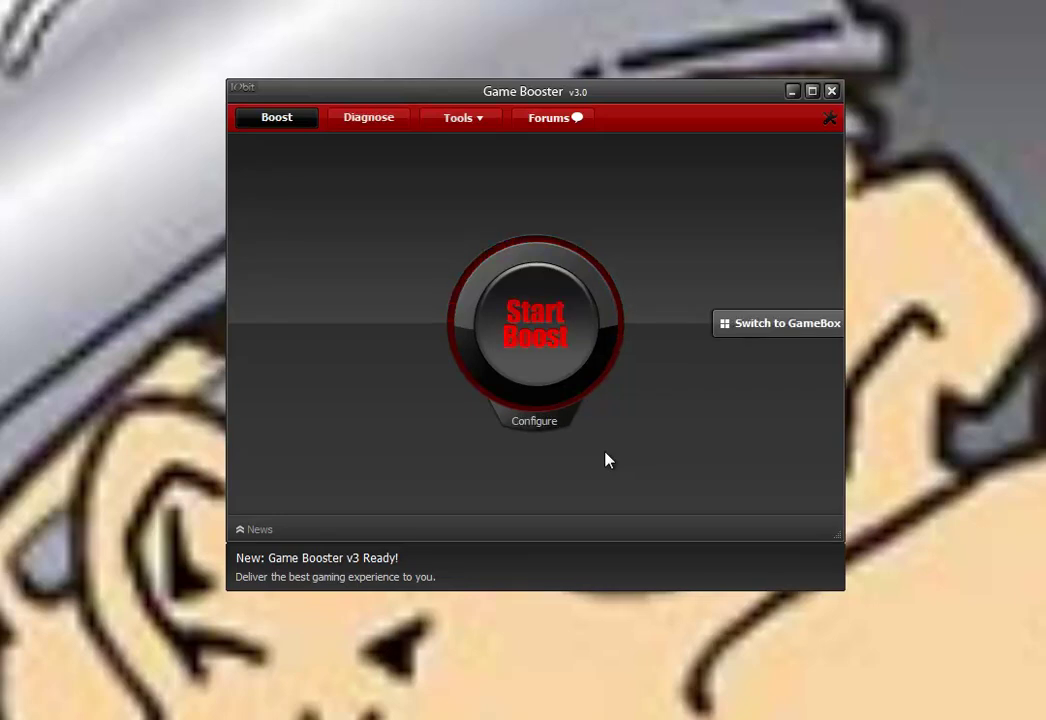
Open the boost configuration and mark CamRecorder.exe, CamtasiaStudio.exe and Maxthon.exe as processes to close
click(535, 438)
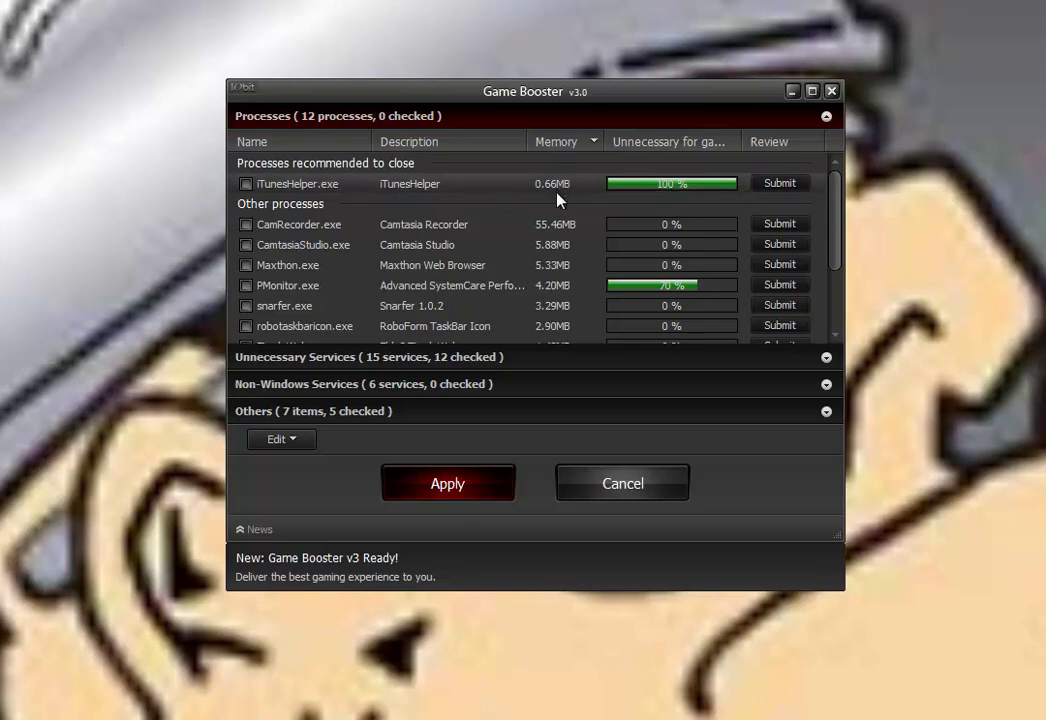
click(245, 225)
click(245, 250)
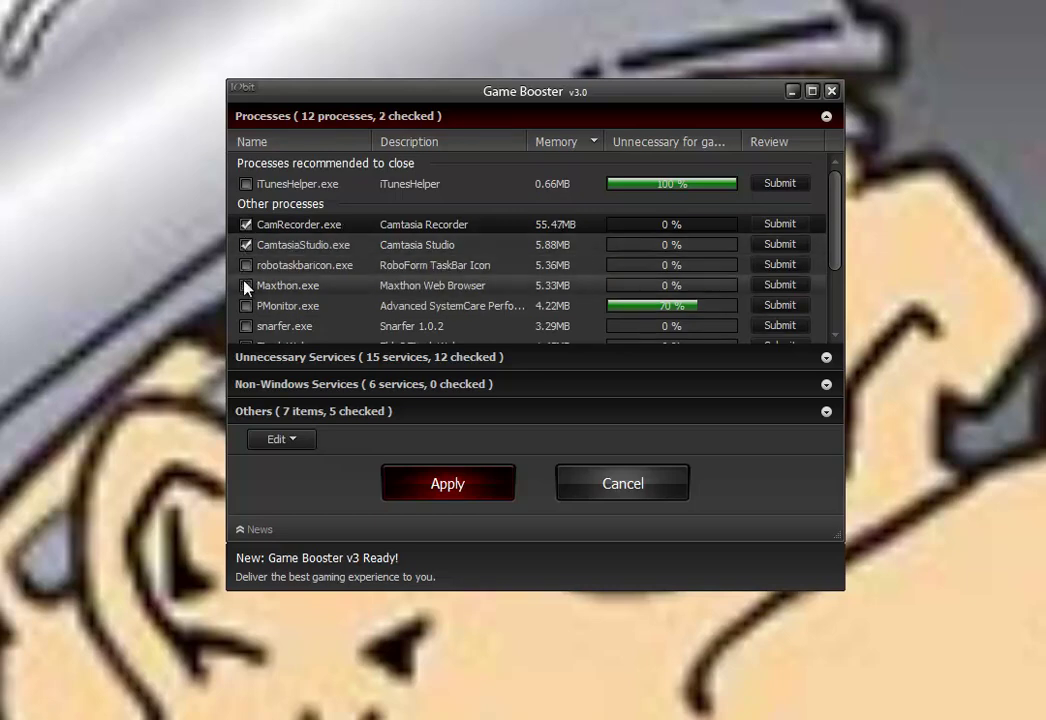
click(245, 285)
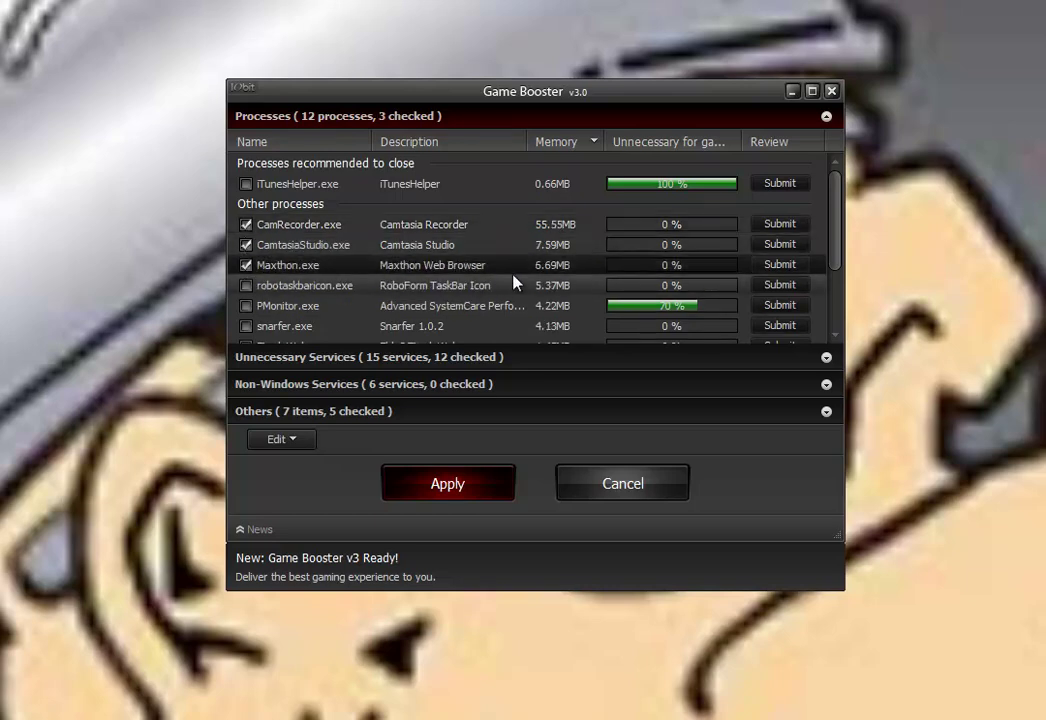
Unmark CamRecorder.exe, CamtasiaStudio.exe and Maxthon.exe and leave the boost configuration without applying it
click(245, 225)
click(246, 245)
click(246, 266)
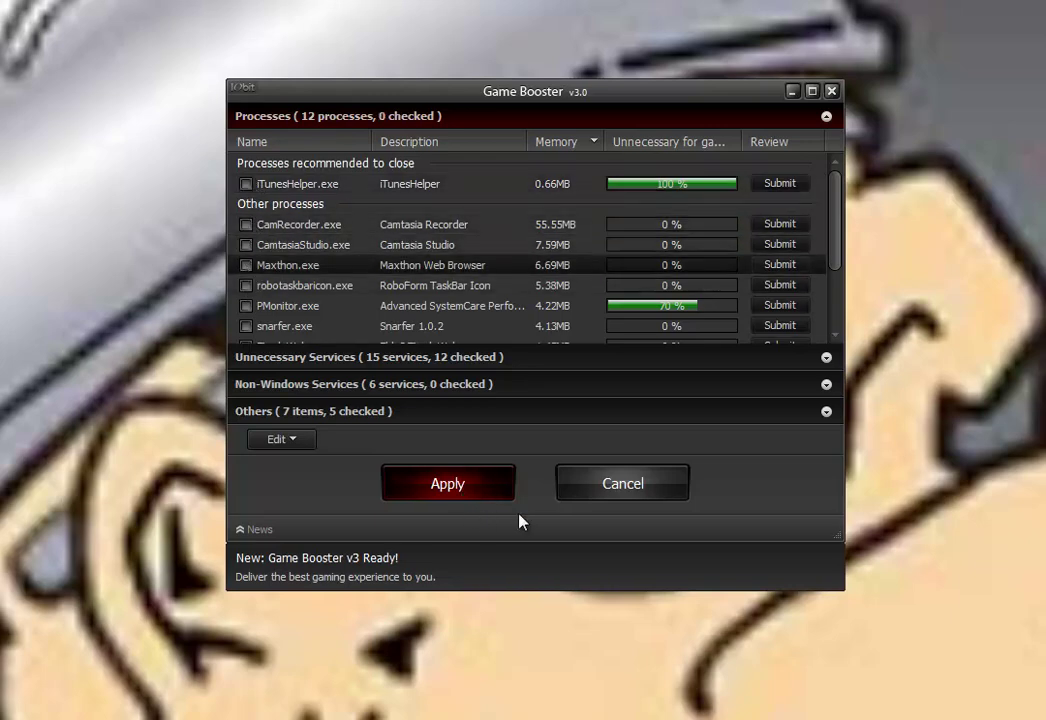
click(626, 497)
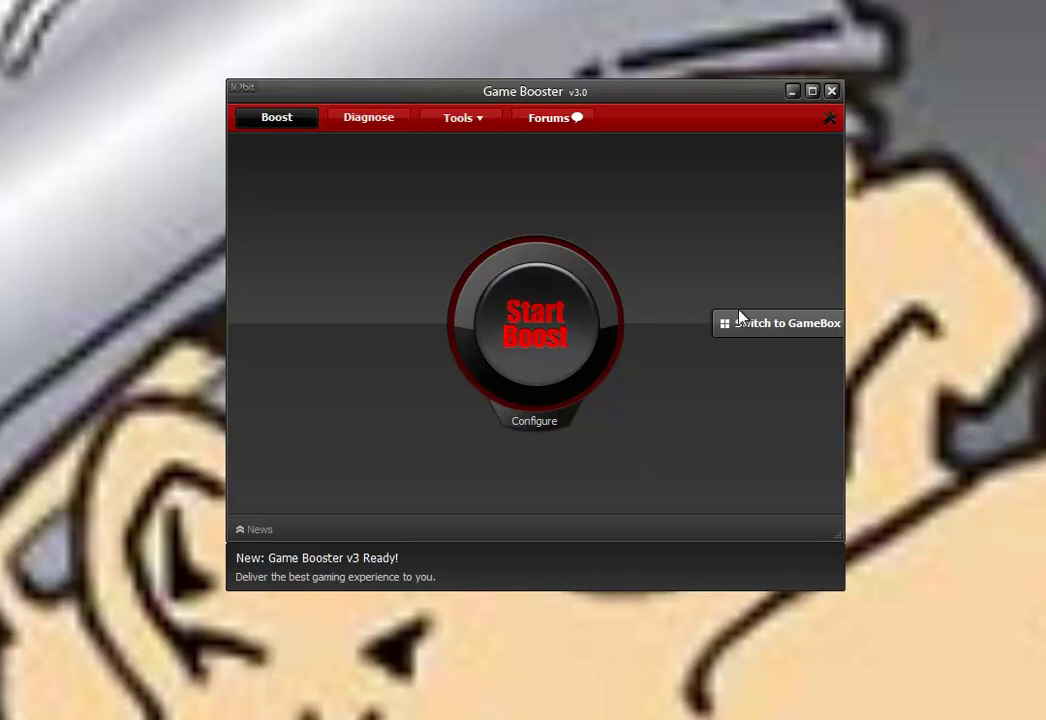
Switch to GameBox and select World of Warcraft
click(762, 331)
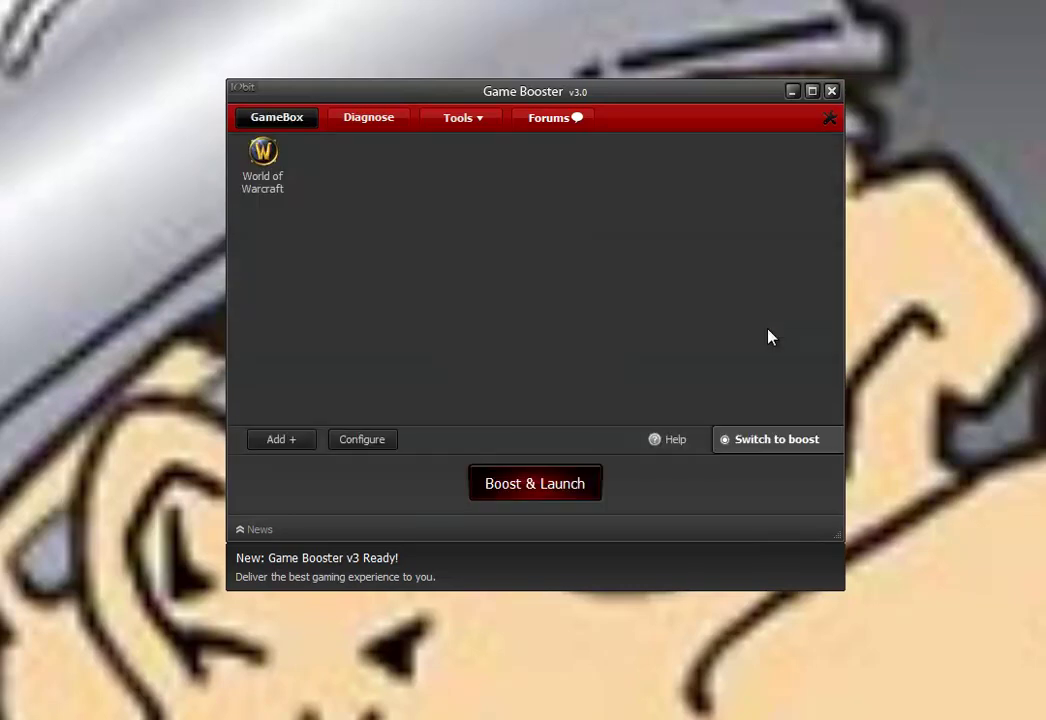
click(272, 177)
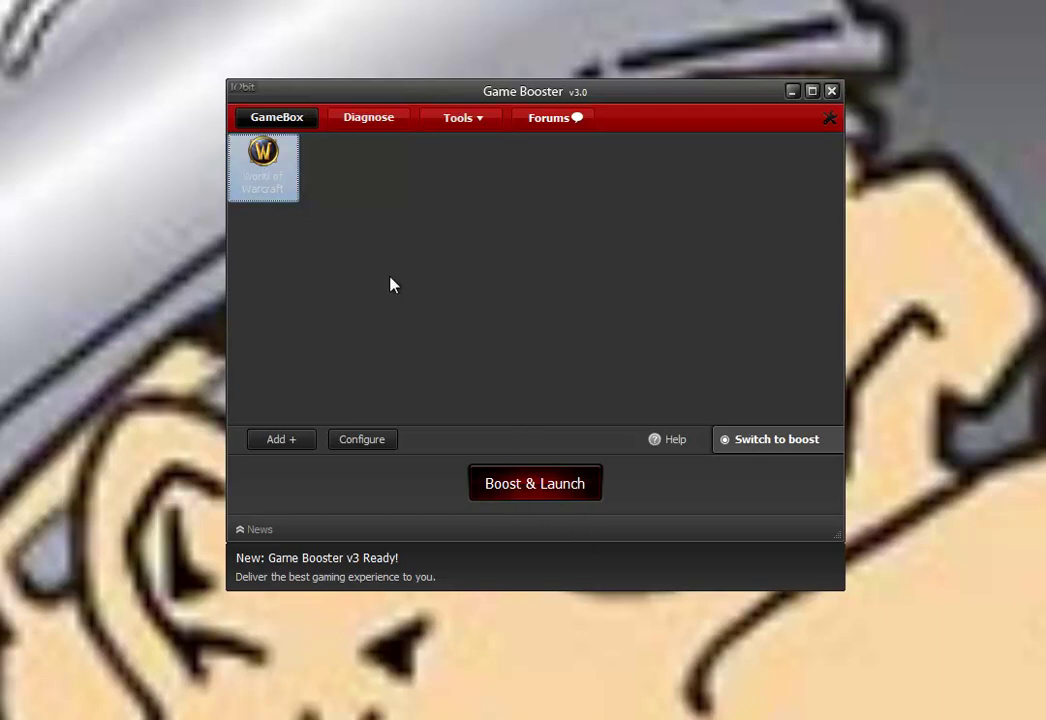
Add NFS11.exe to the GameBox from the Games\Need for Speed(TM) Hot Pursuit folder on Backup (D:)
click(280, 440)
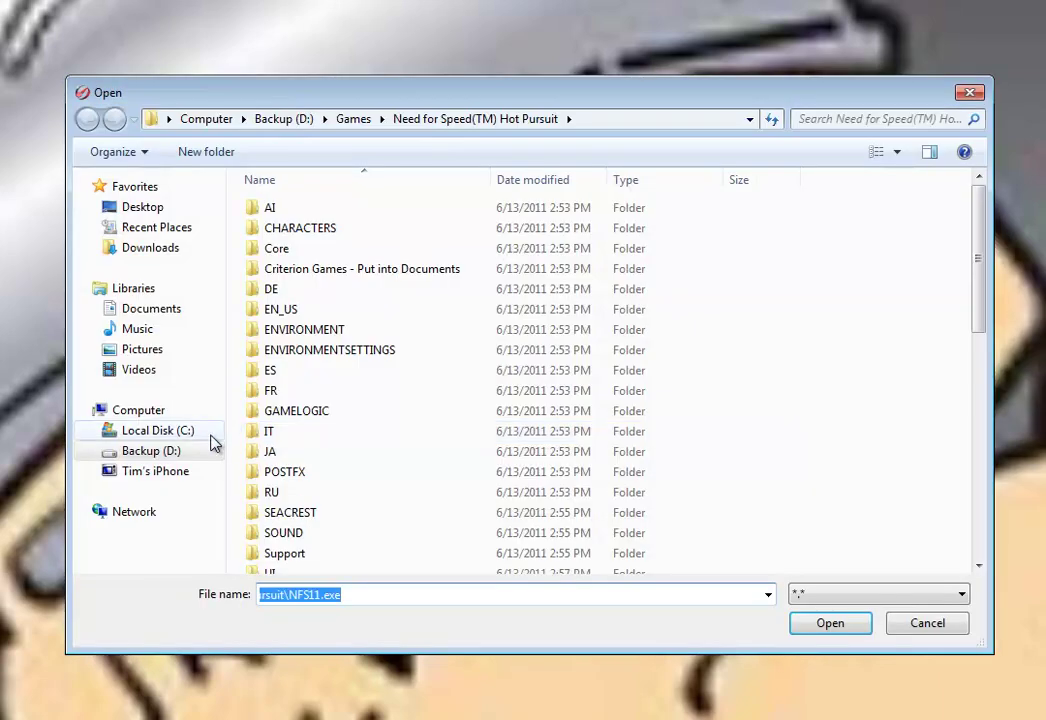
click(168, 461)
double_click(308, 246)
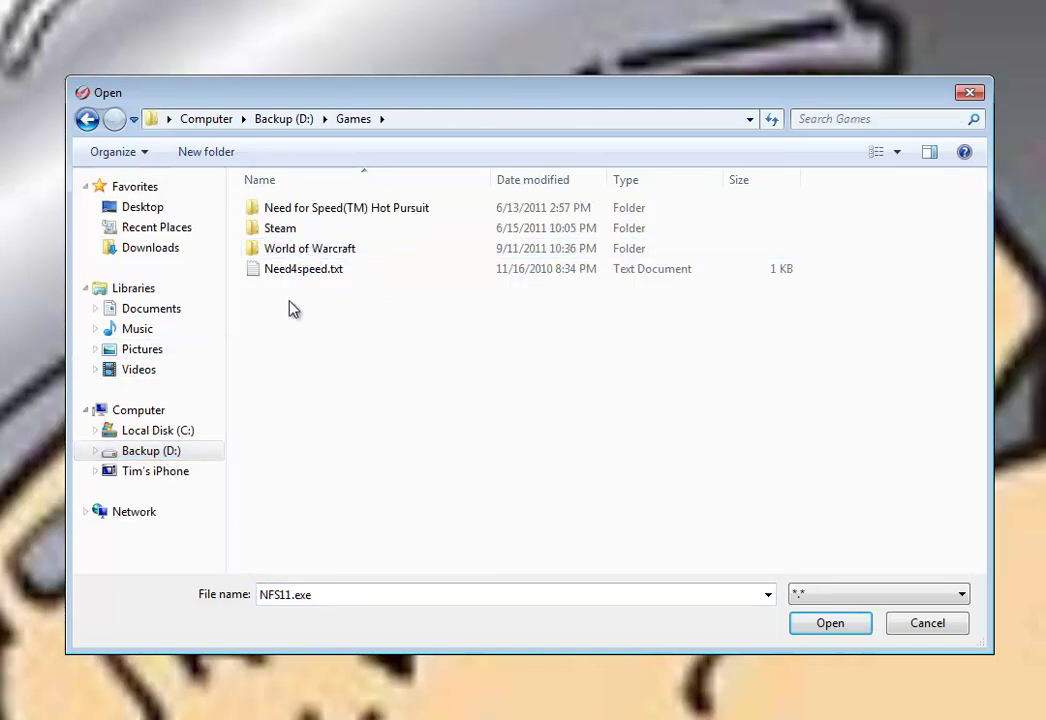
click(290, 212)
double_click(290, 212)
scroll(300, 330, down, 7)
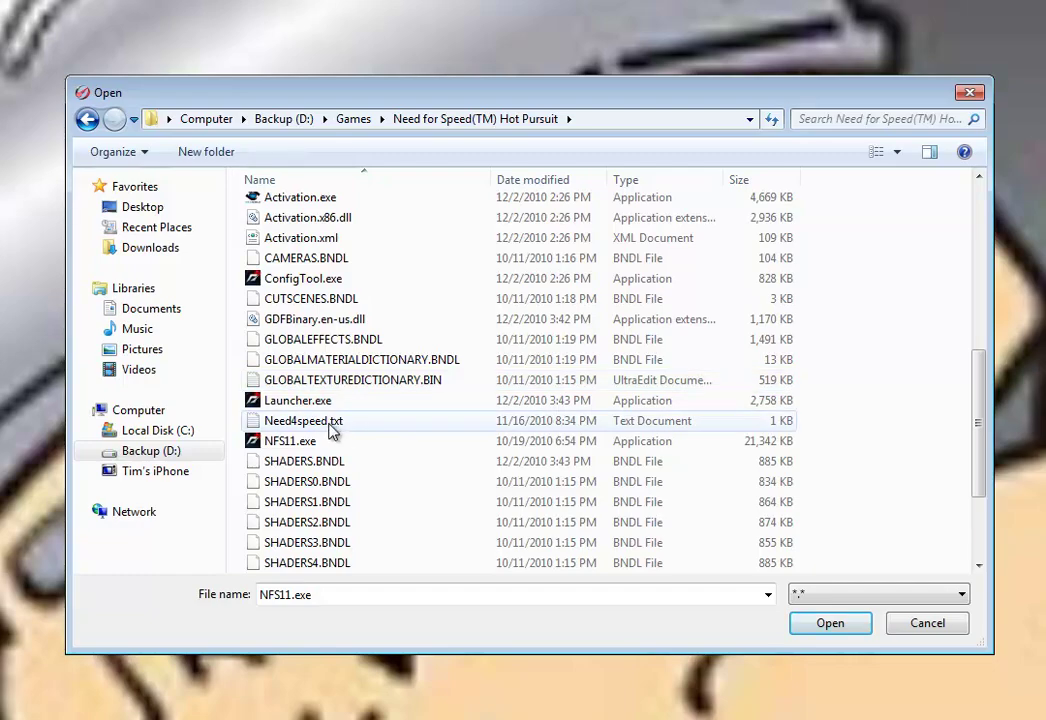
double_click(320, 446)
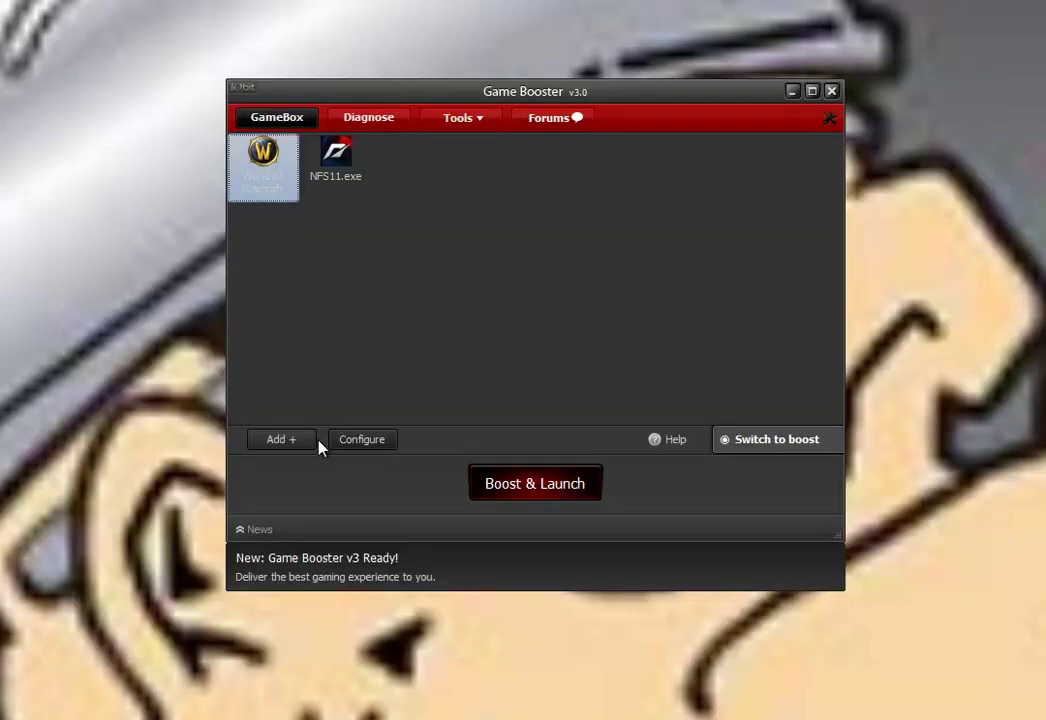
Delete the NFS11.exe entry from the GameBox
click(355, 165)
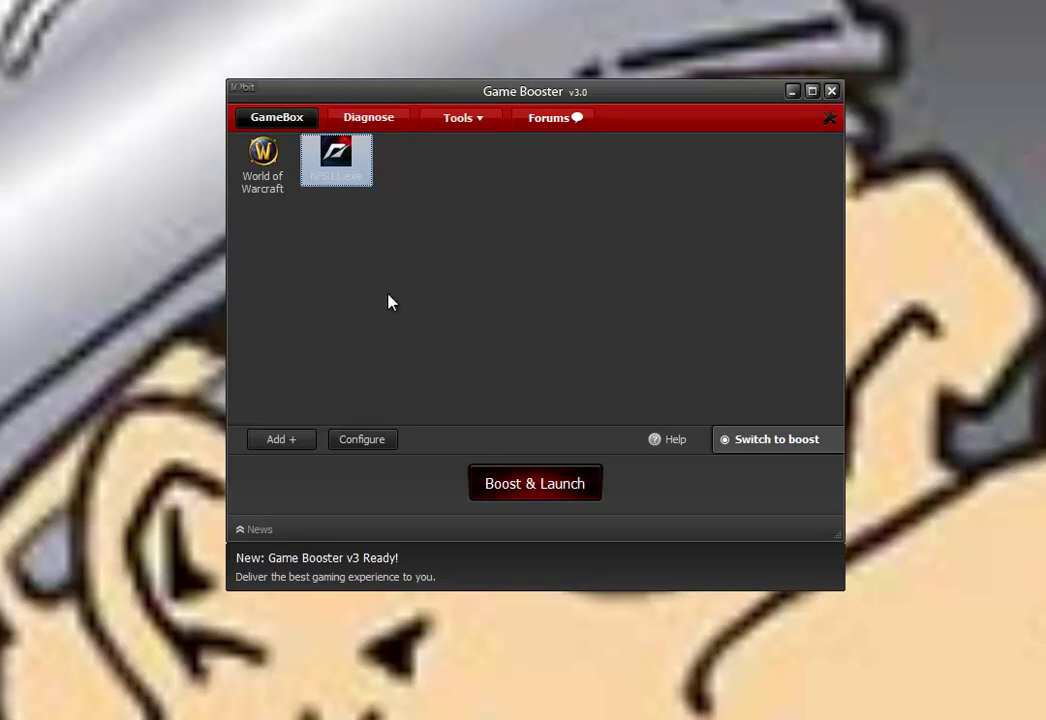
right_click(345, 163)
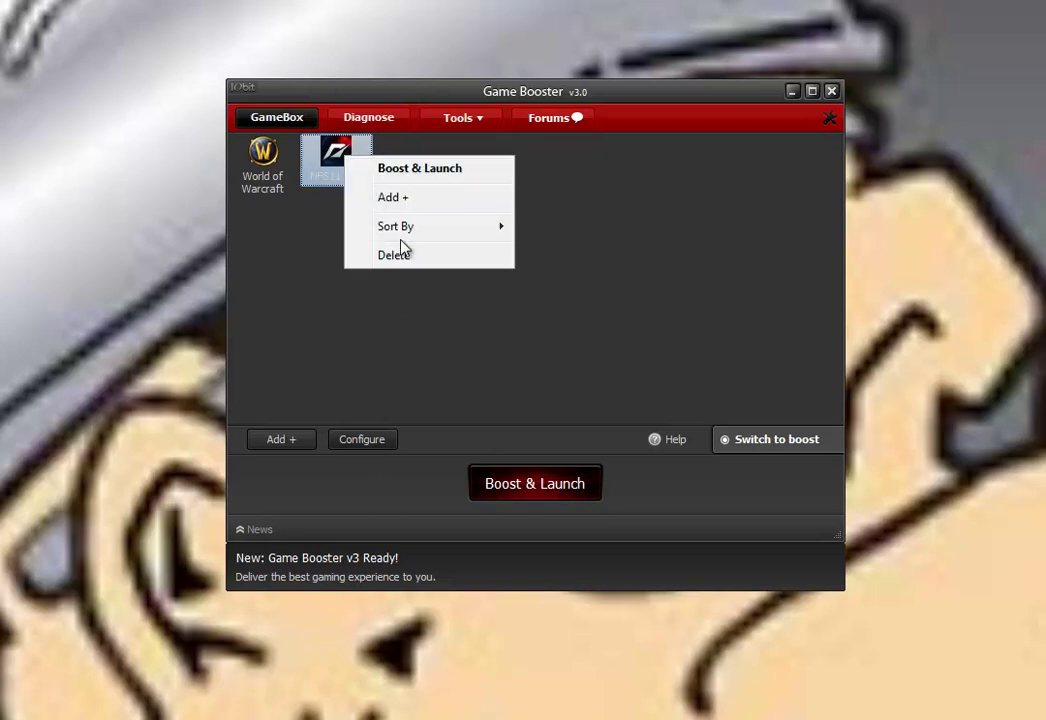
click(396, 256)
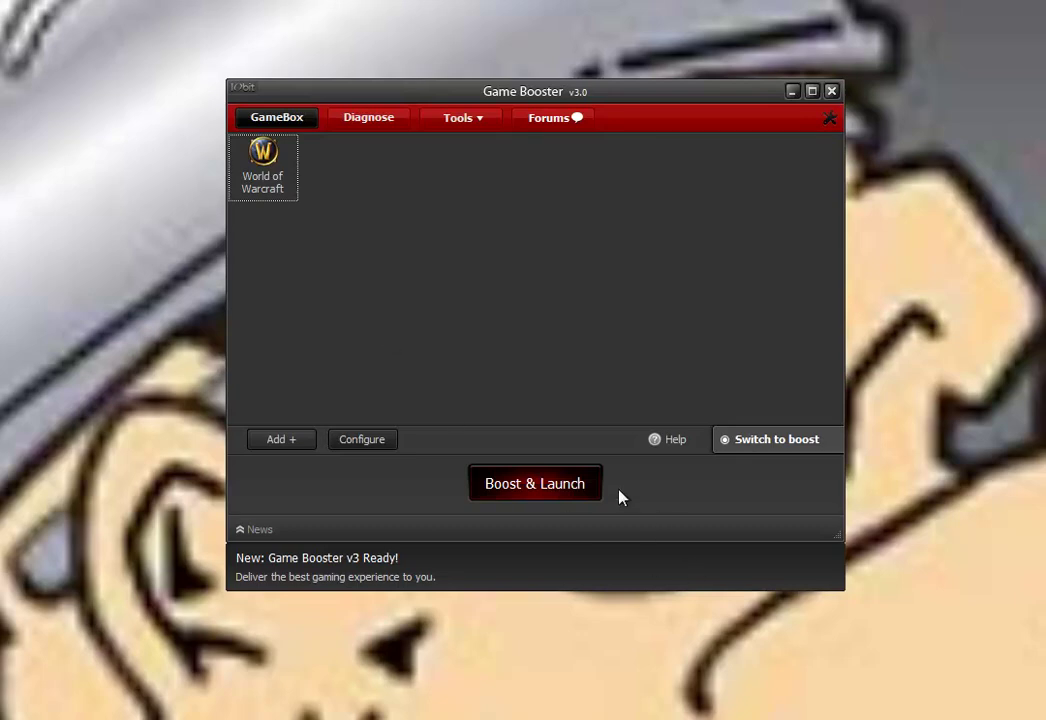
Open the system diagnosis report, look through its operating system and hardware details, and return to its beginning
click(383, 122)
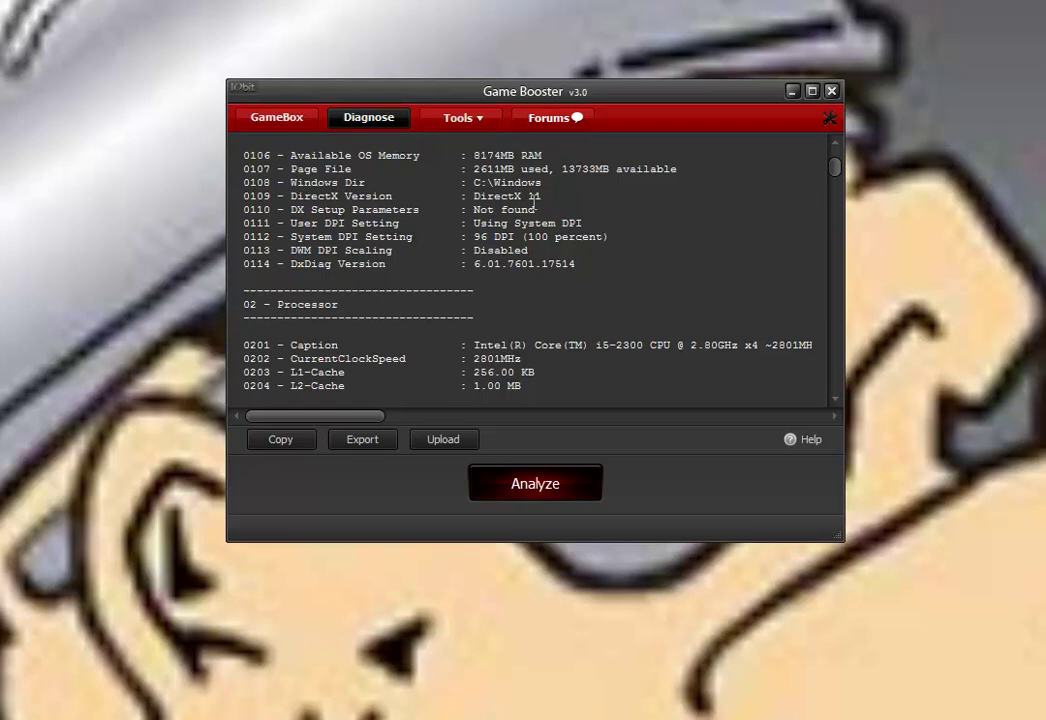
scroll(516, 233, down, 1)
scroll(532, 287, up, 3)
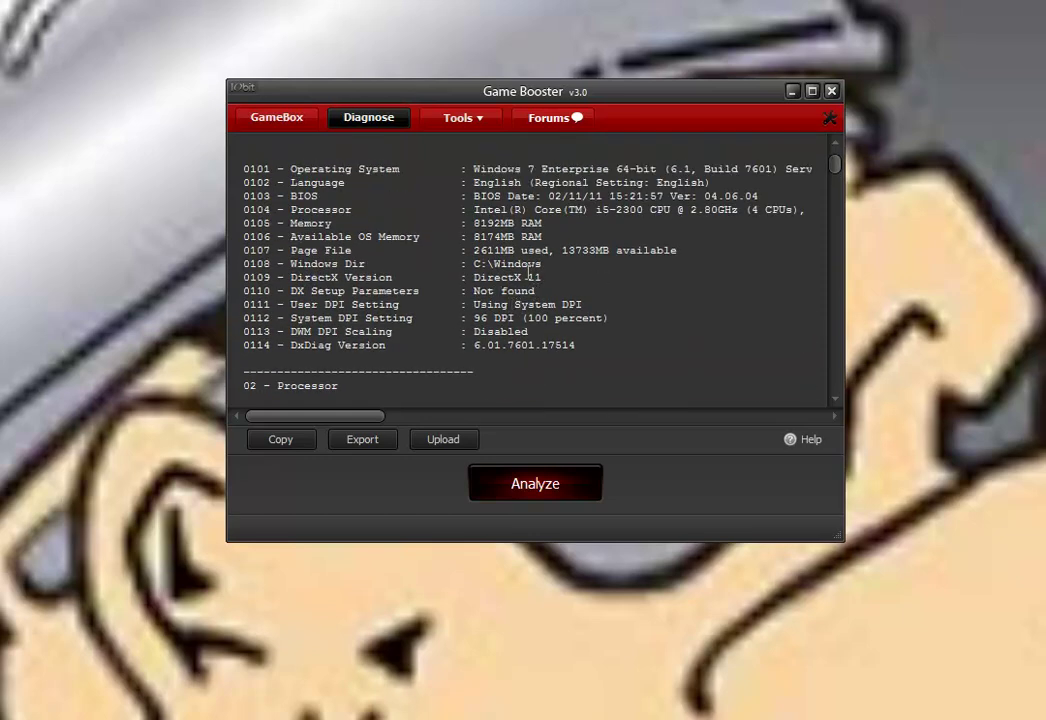
scroll(528, 272, down, 15)
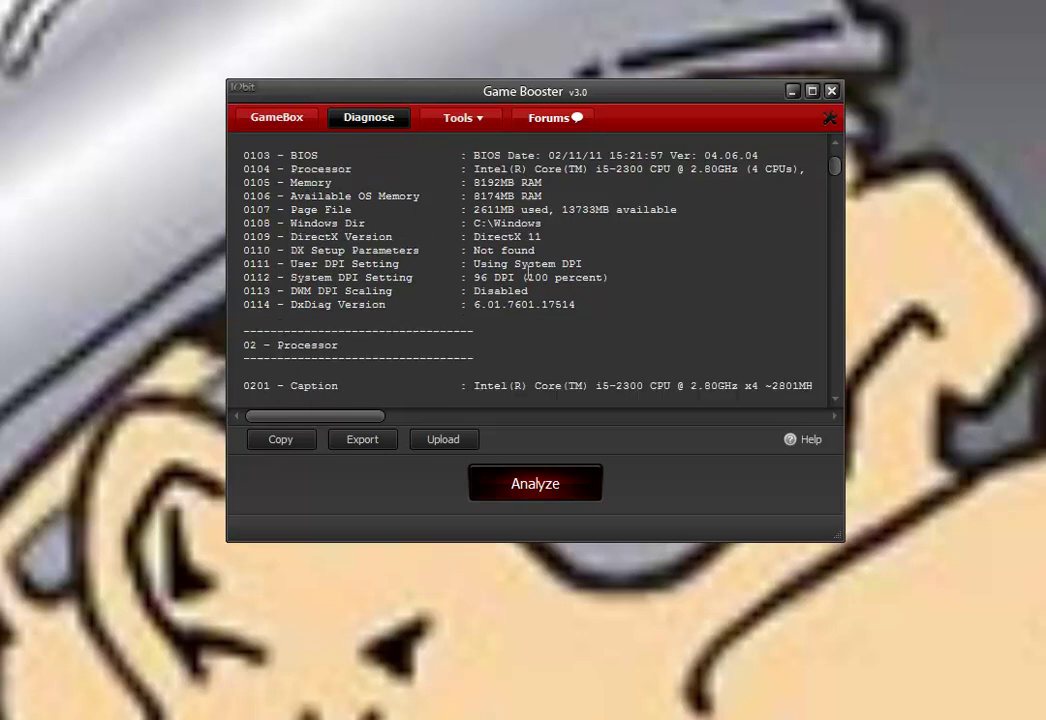
scroll(529, 270, down, 2)
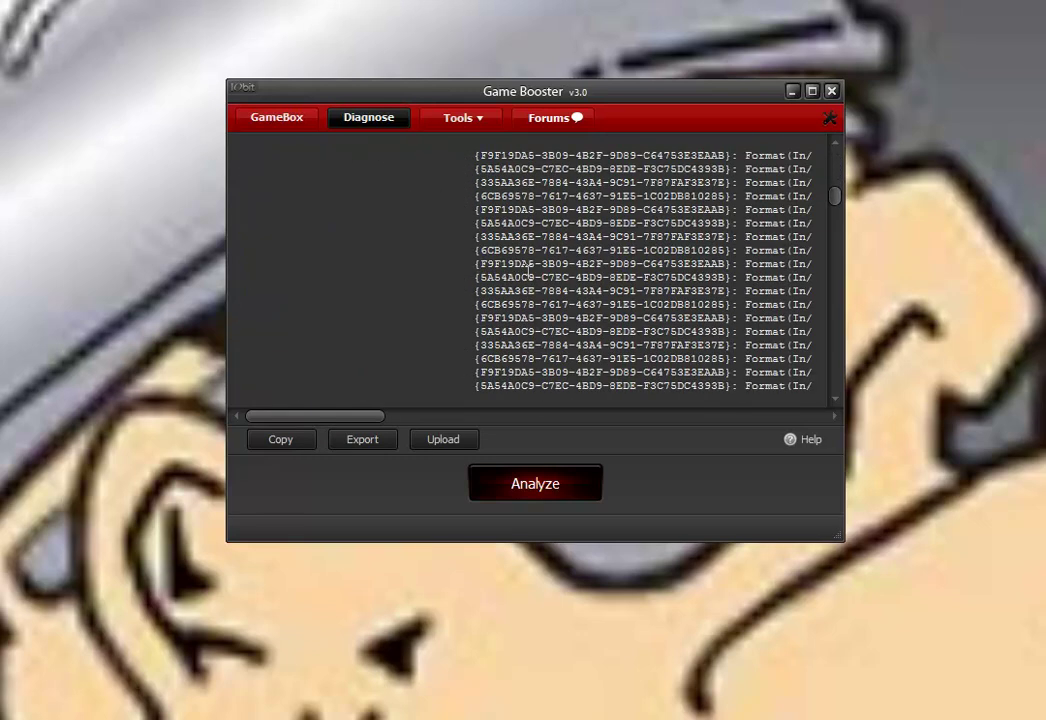
drag(836, 201, 693, 124)
Open the Defrag tool and select World of Warcraft in its game list
click(496, 124)
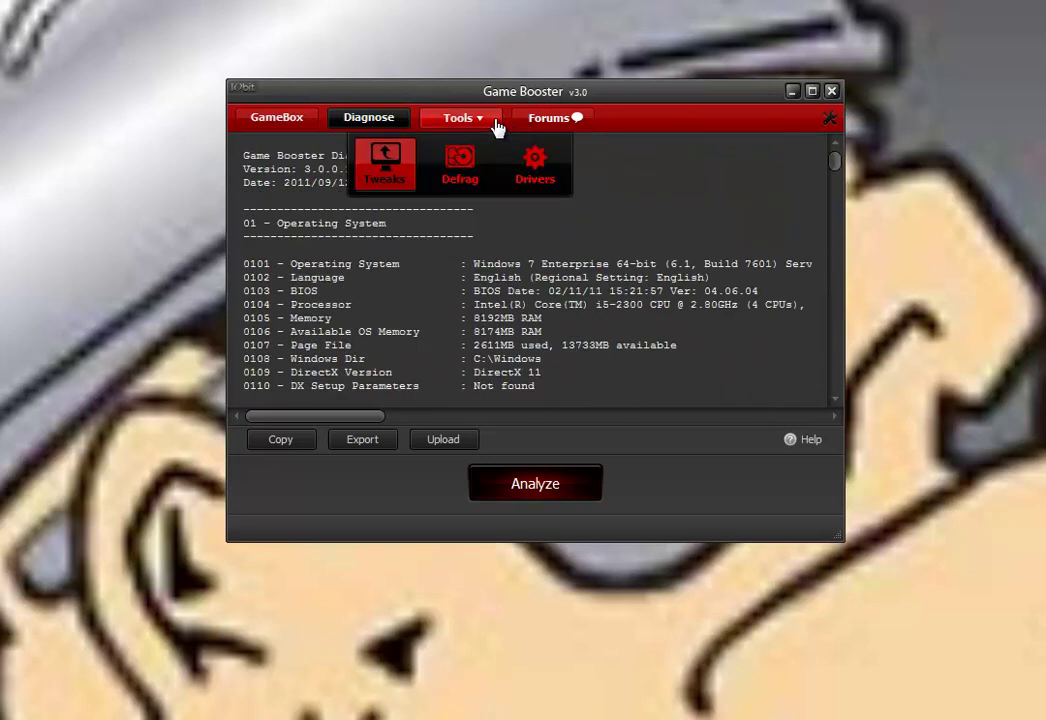
click(487, 156)
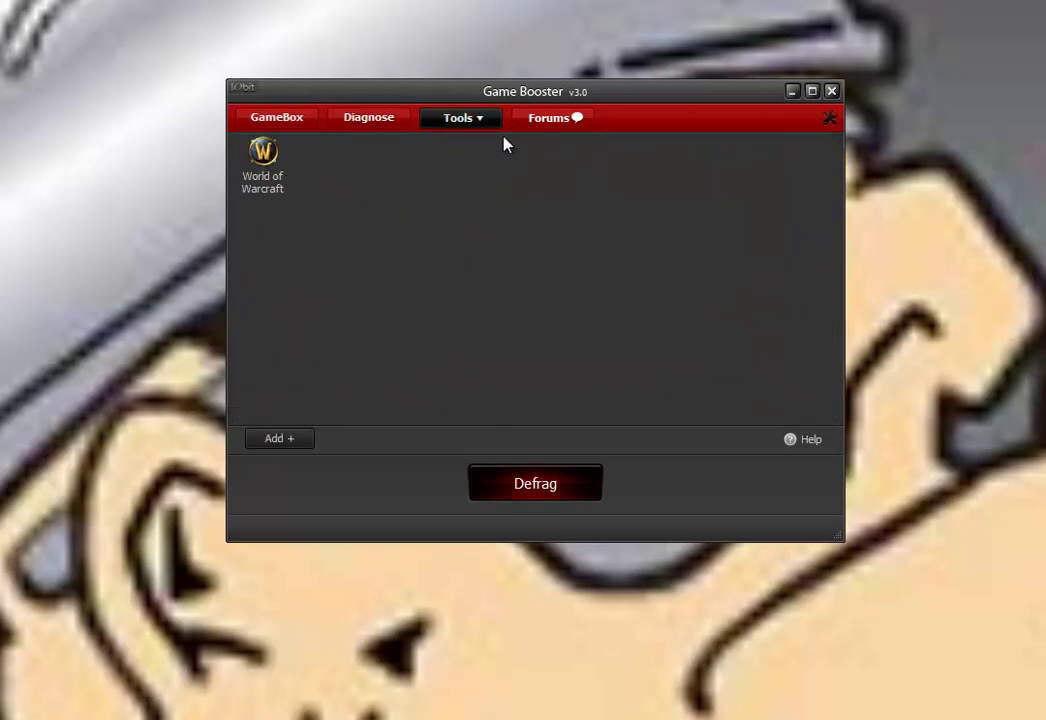
click(270, 180)
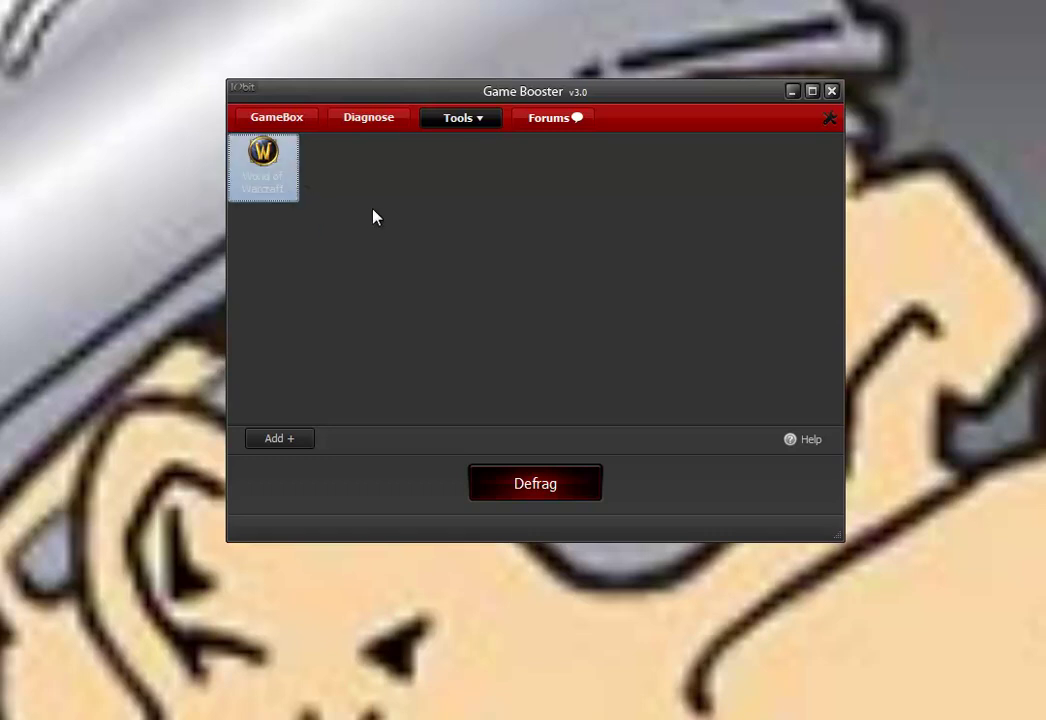
Check for available driver updates with the Drivers tool
click(483, 130)
click(519, 176)
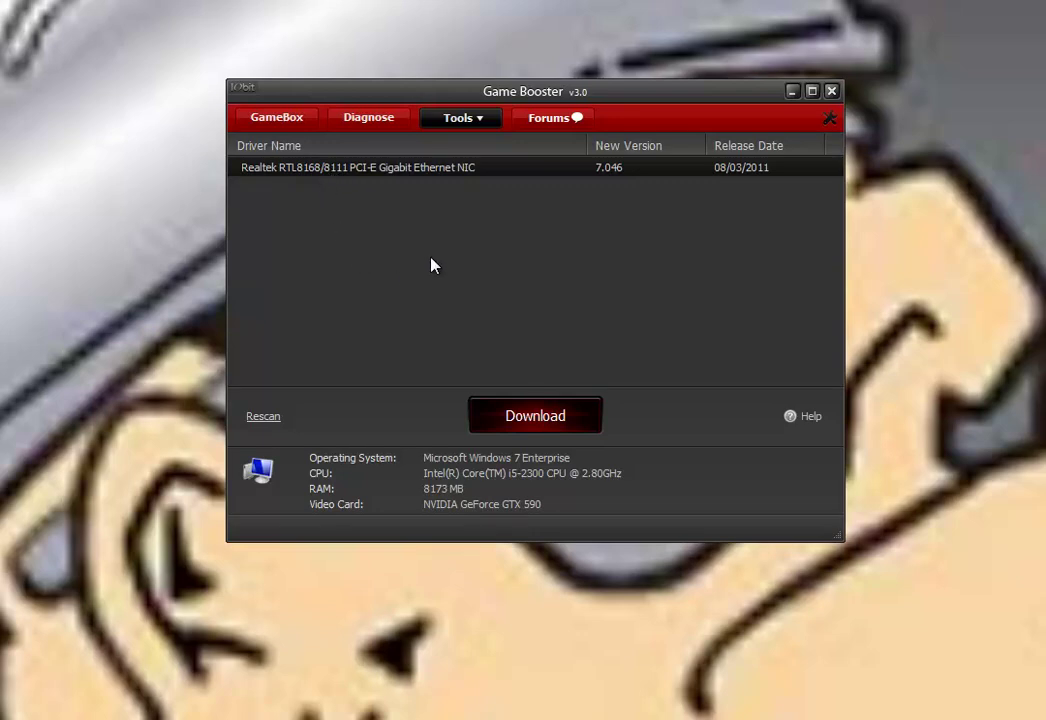
Revisit the Defrag tool, view the gaming forum's headlines, and return to the GameBox
click(486, 127)
click(472, 162)
click(552, 122)
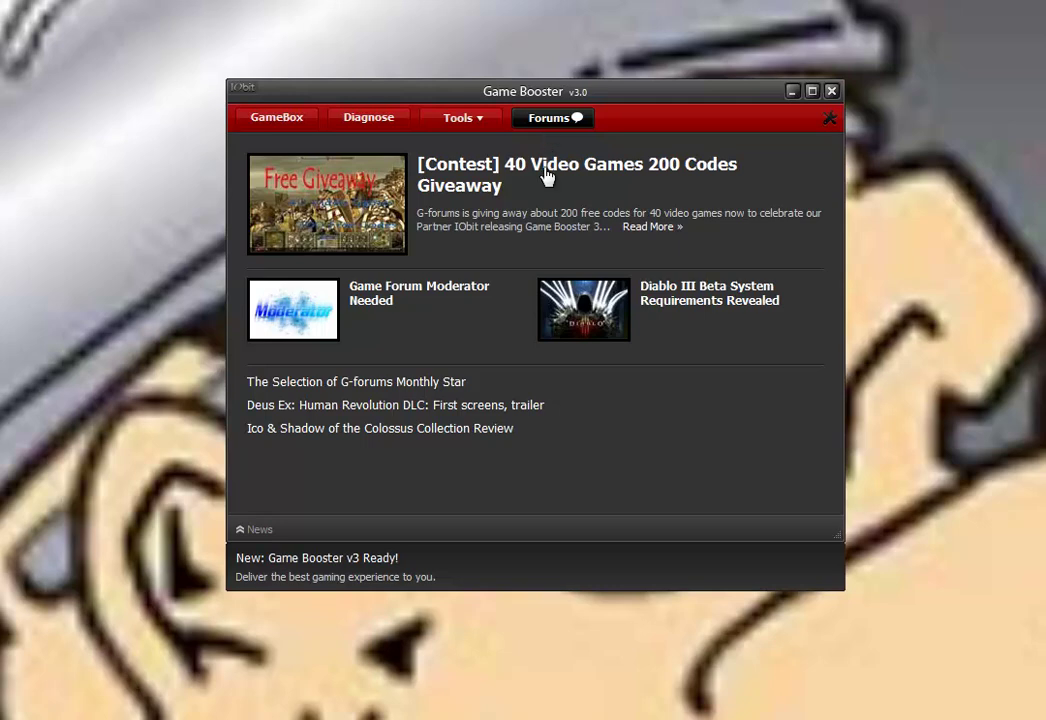
click(284, 121)
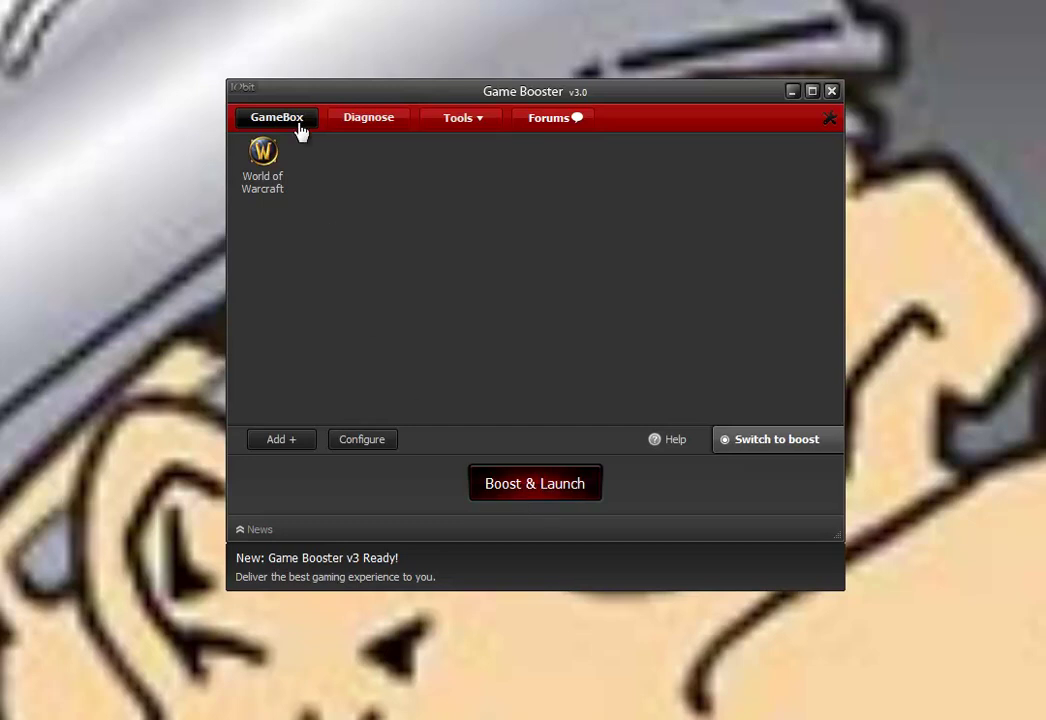